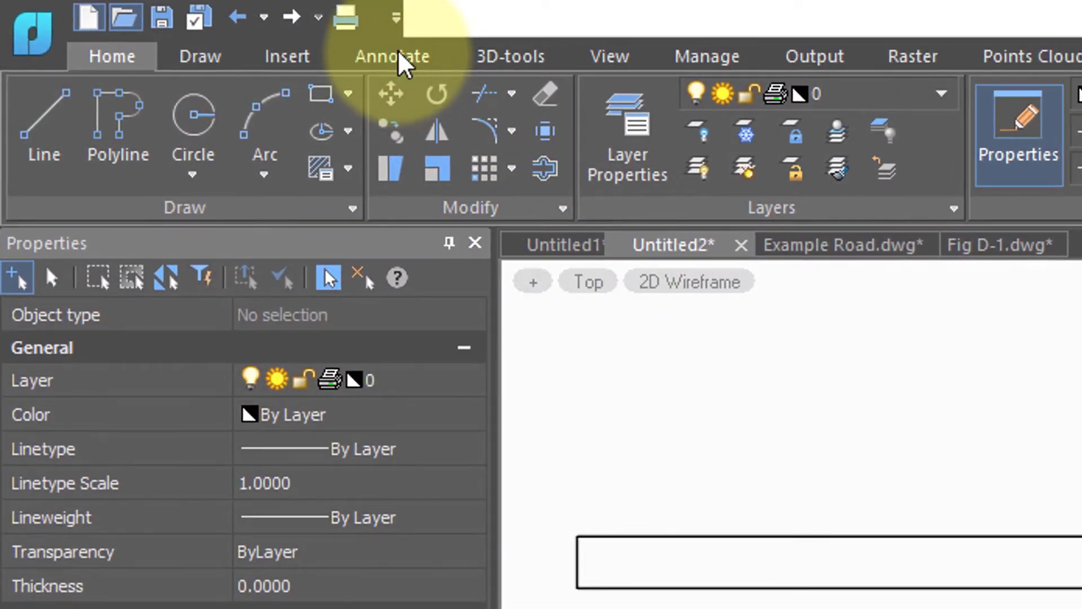
Step: From the Annotate tab's Mechanical notes dropdown, start a new Mechanical note
{"action": "left_click", "coordinate": [374, 51]}
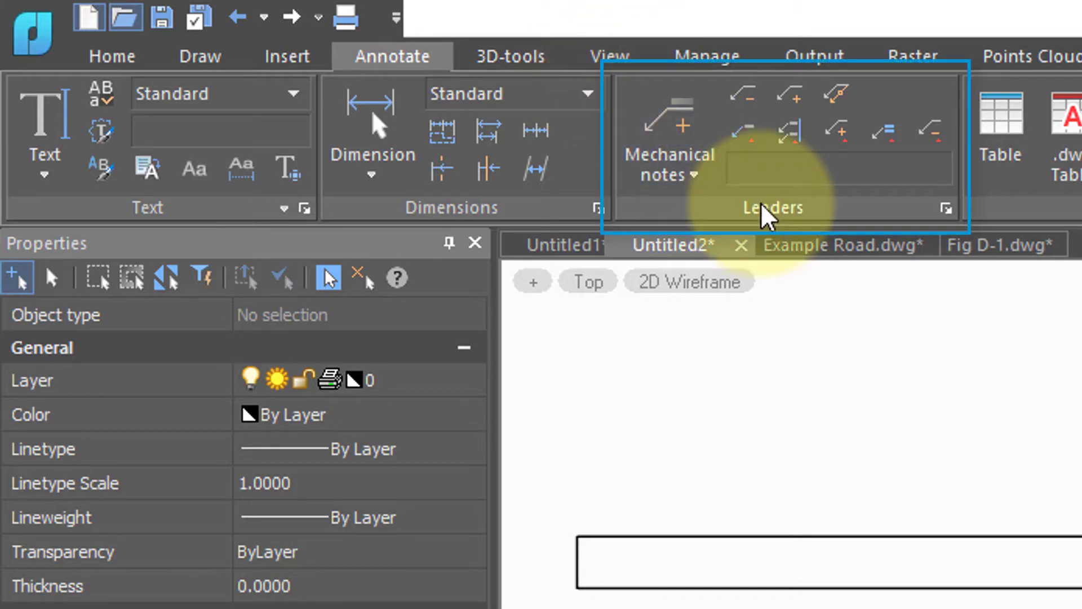
{"action": "left_click", "coordinate": [684, 132]}
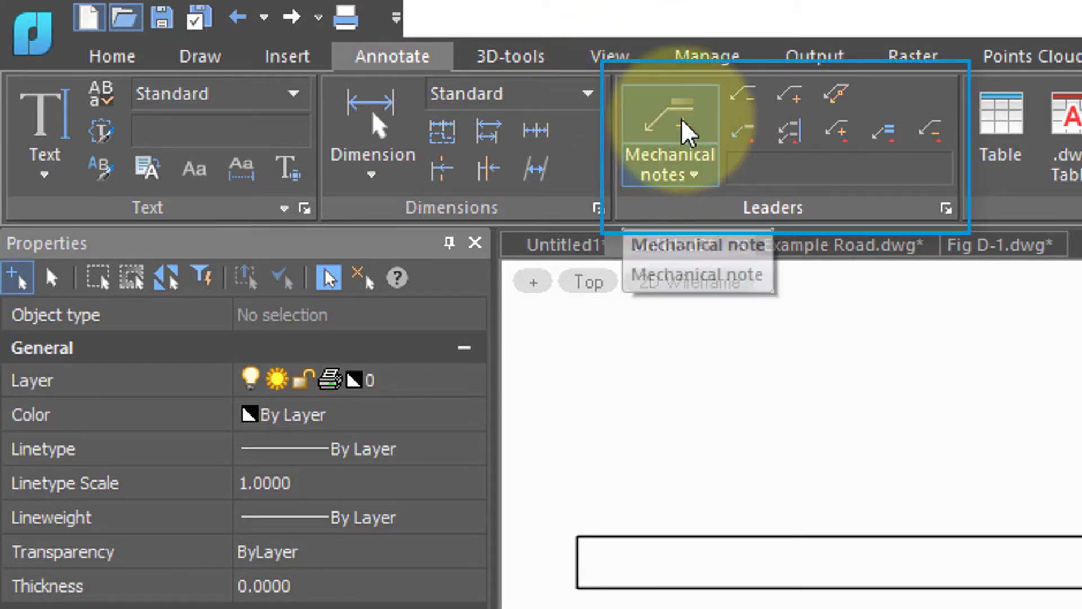
Step: Enter '2x10 Steel Bar' as the note text, framed, with an arrowhead leader
{"action": "left_click", "coordinate": [684, 131]}
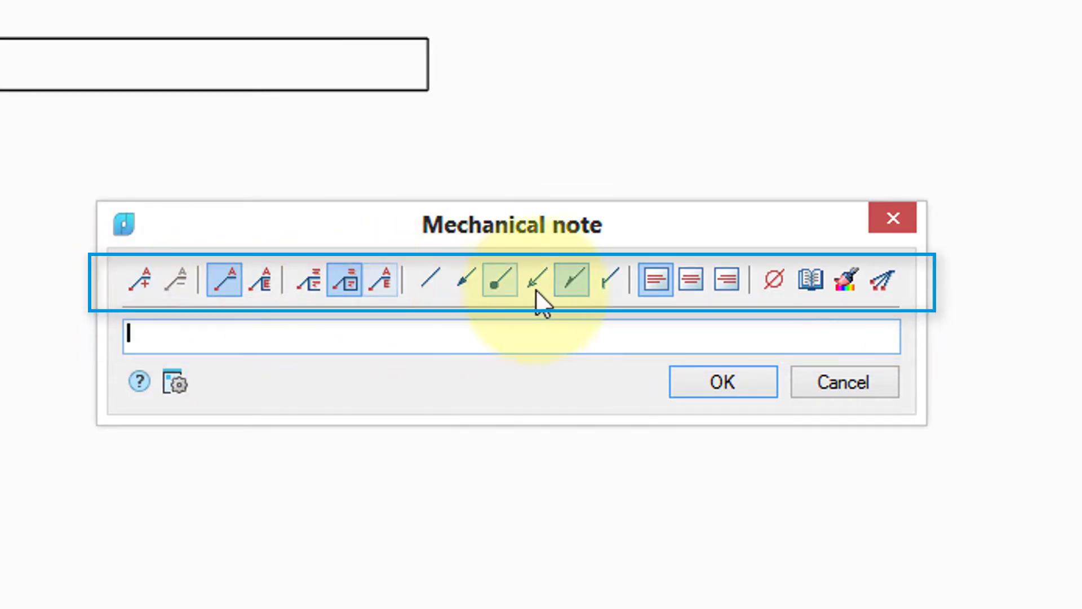
{"action": "left_click", "coordinate": [213, 328]}
{"action": "type", "text": "2x10"}
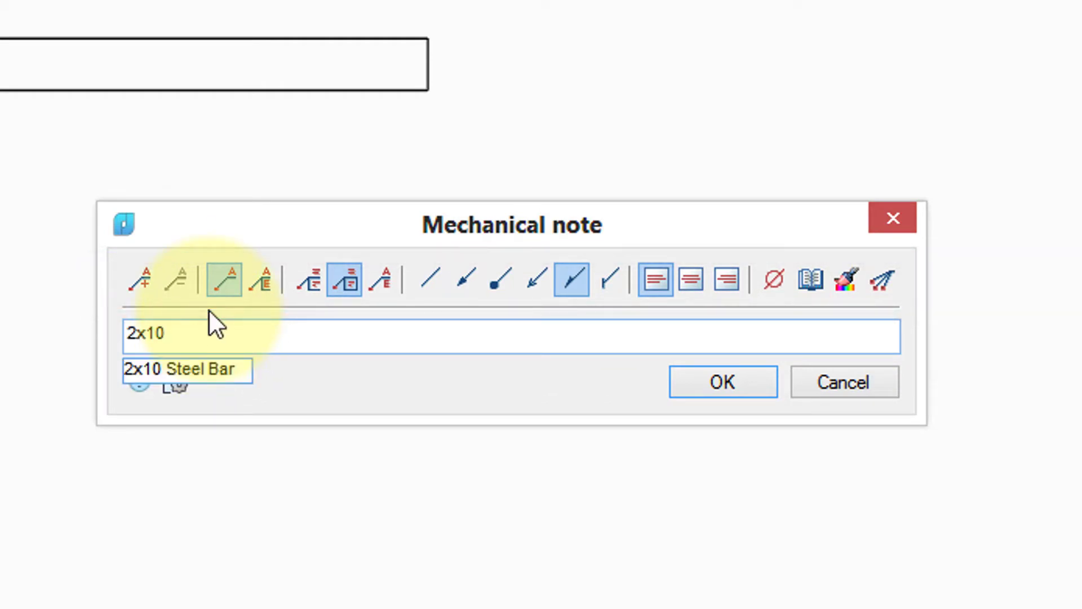
{"action": "key", "text": "Return"}
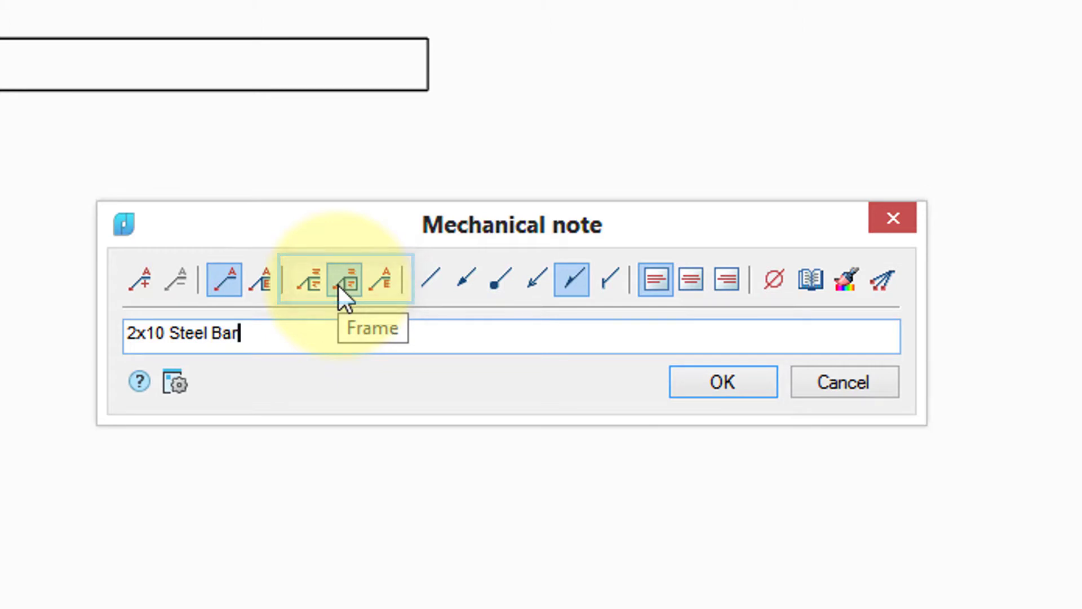
{"action": "left_click", "coordinate": [338, 286]}
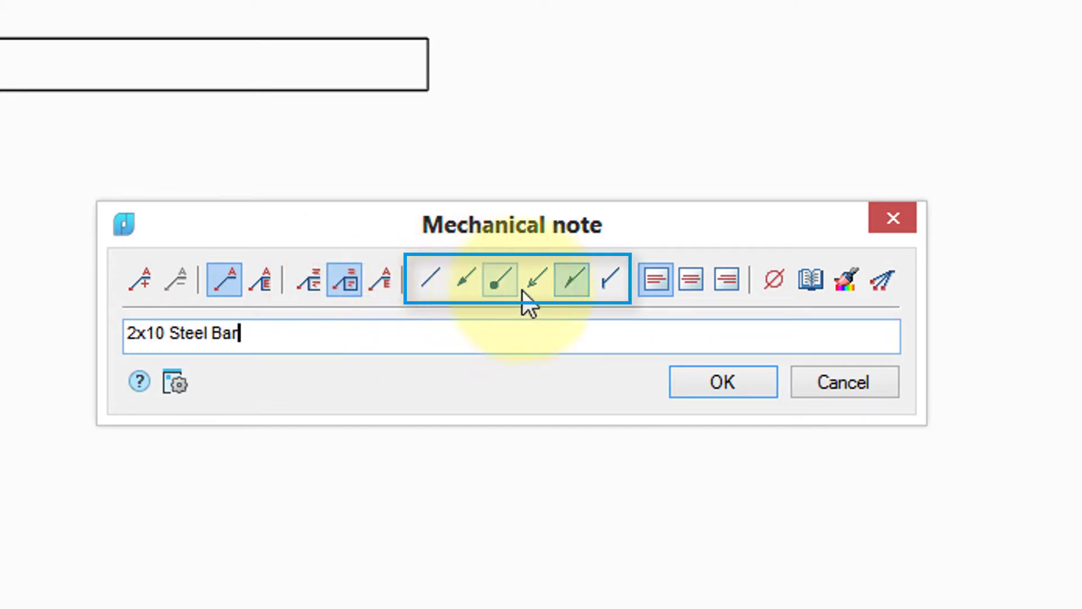
{"action": "left_click", "coordinate": [462, 281]}
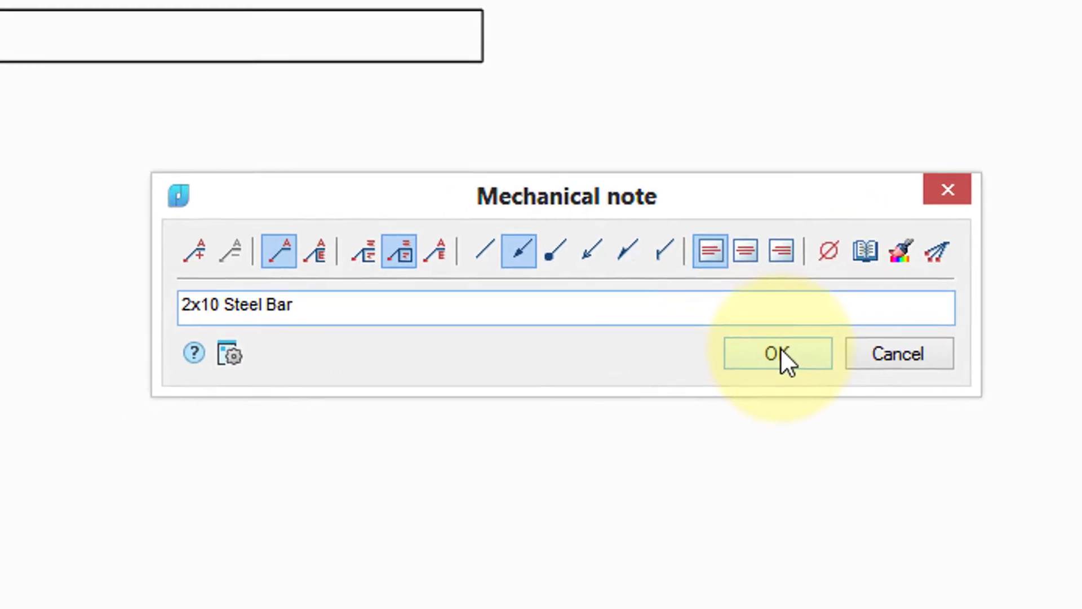
Step: Accept the note settings and request endpoint snapping ('end') for the leader point
{"action": "left_click", "coordinate": [725, 387]}
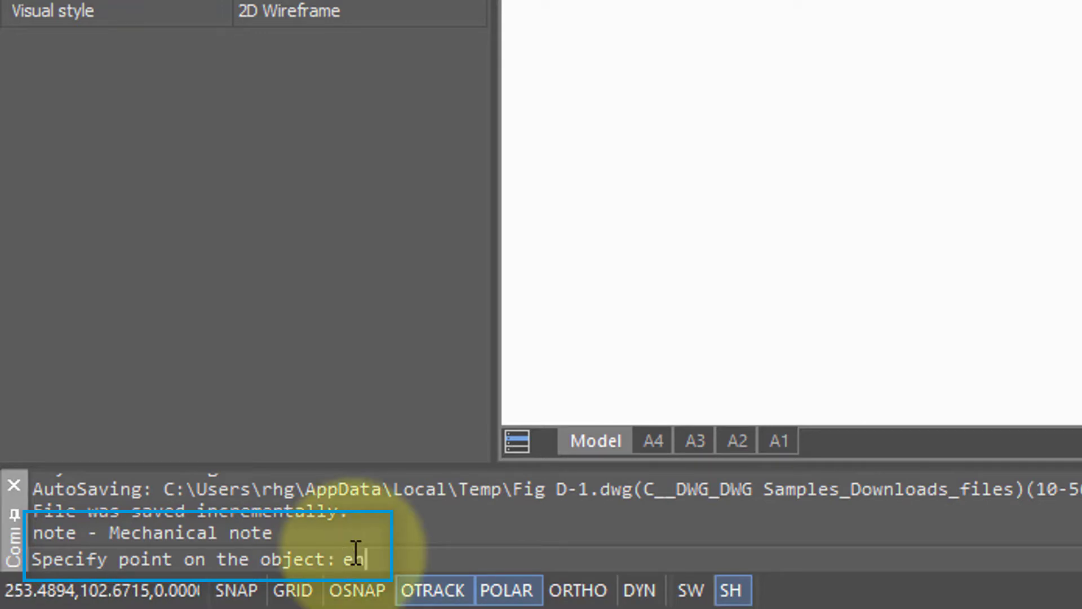
{"action": "key", "text": "Return"}
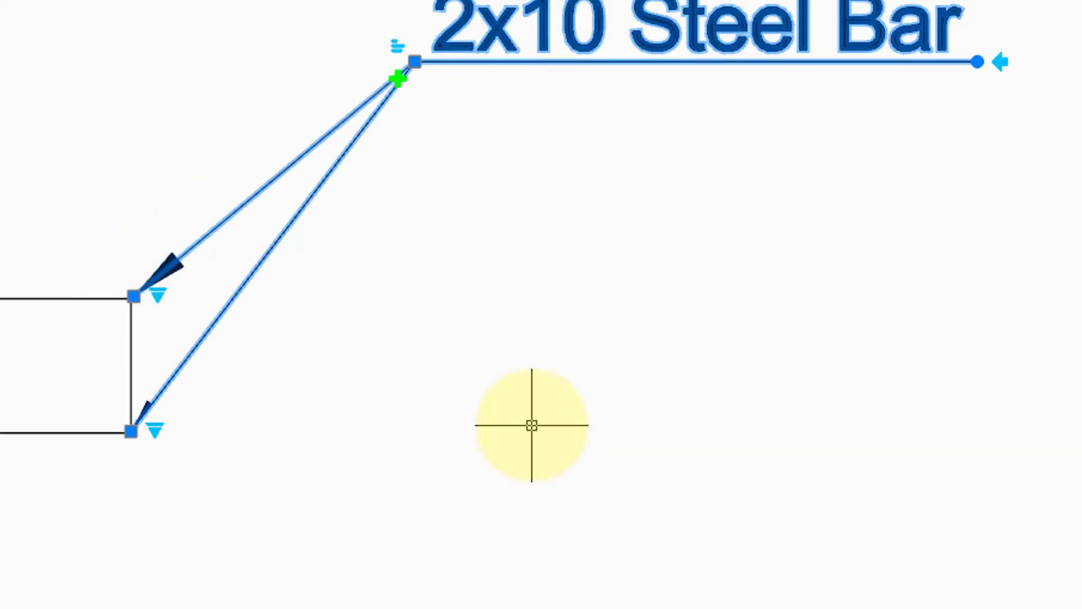
Step: Move the note's landing point above and right of the rectangle, leaving one leader to its top-right corner
{"action": "left_click", "coordinate": [415, 61]}
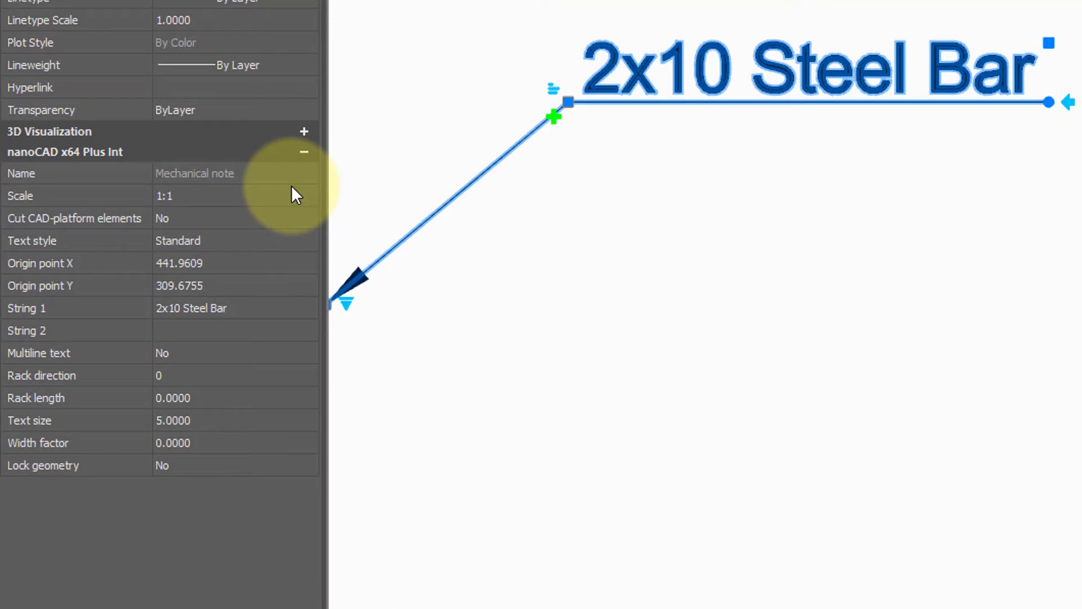
Step: Change the note's scale in Properties to 1:2, then to 2:1
{"action": "left_click", "coordinate": [306, 195]}
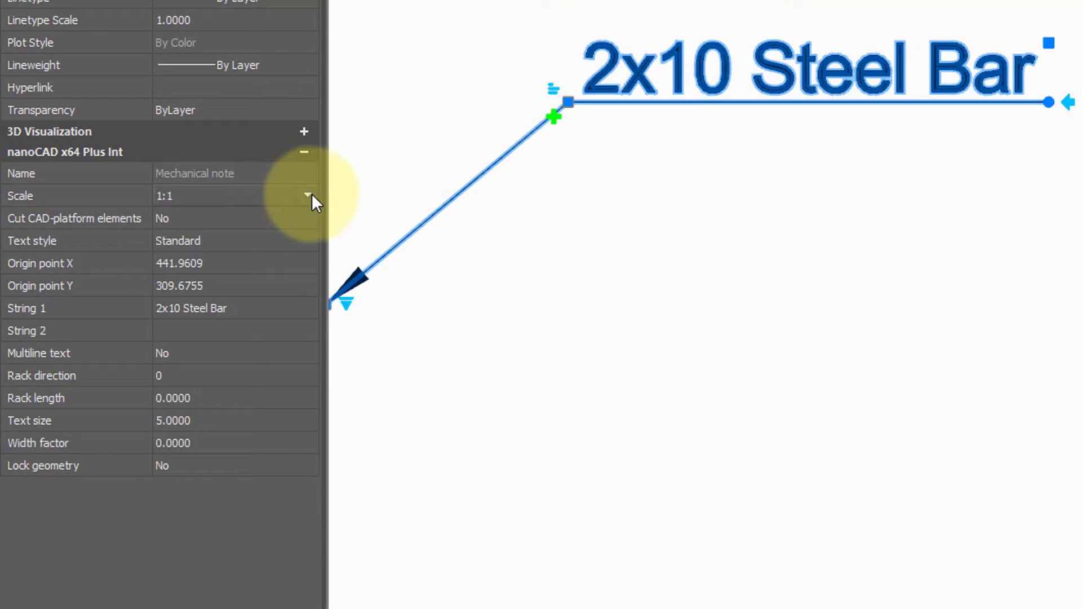
{"action": "left_click", "coordinate": [309, 195]}
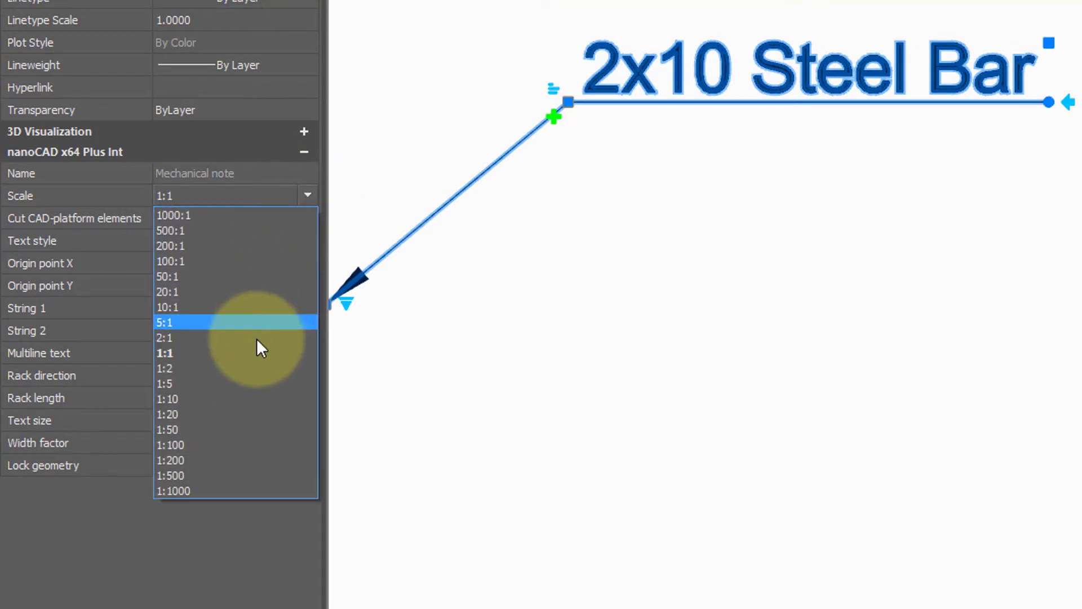
{"action": "left_click", "coordinate": [253, 369]}
{"action": "left_click", "coordinate": [308, 195]}
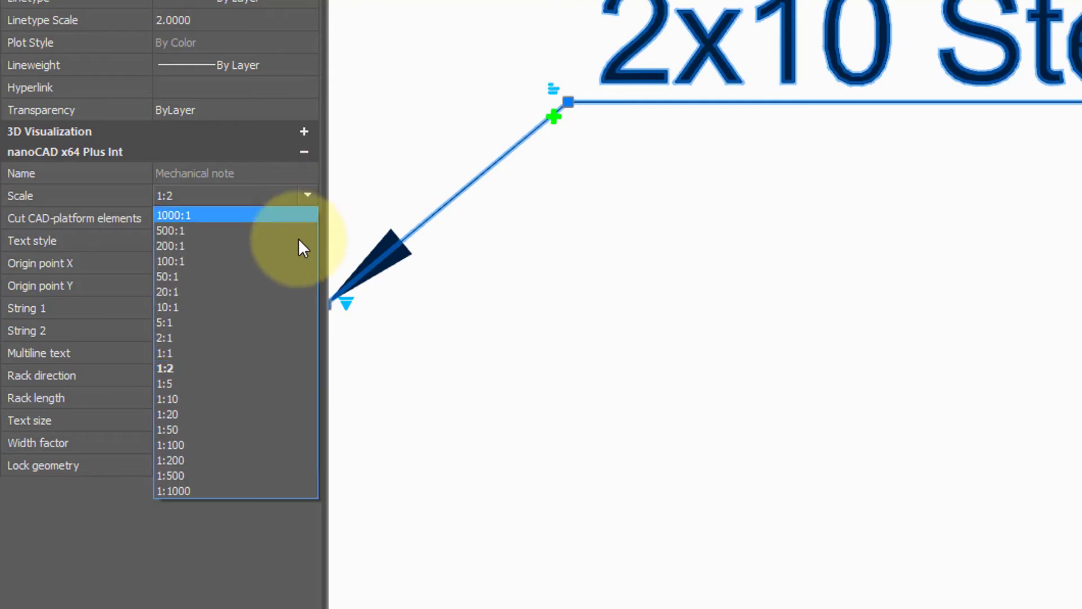
{"action": "left_click", "coordinate": [270, 337]}
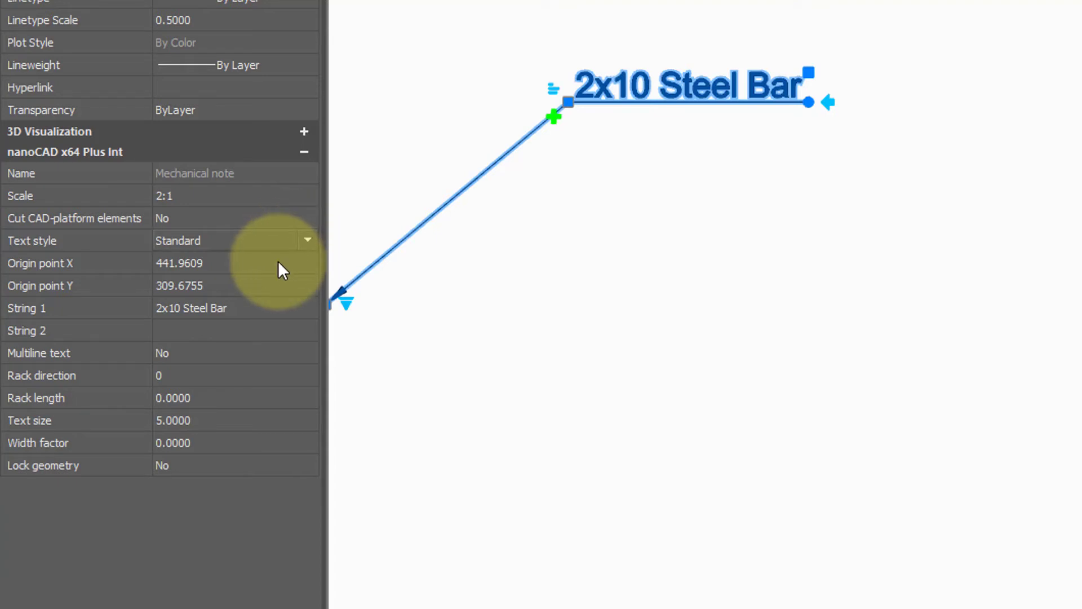
Step: Append a plus/minus sign to String 1 and set String 2 to 'Check'
{"action": "left_click", "coordinate": [265, 308]}
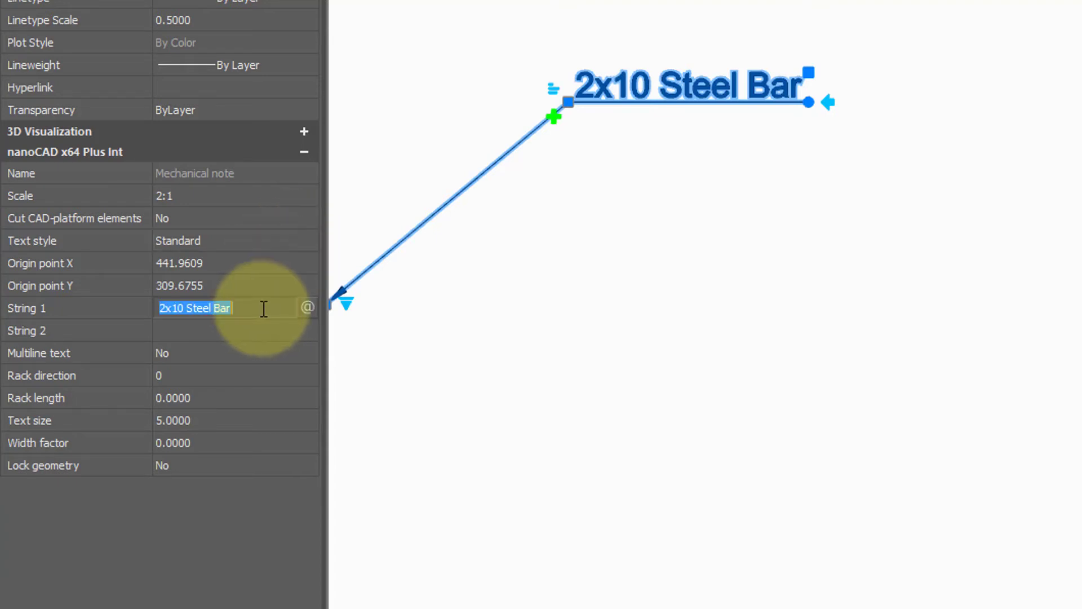
{"action": "left_click", "coordinate": [307, 308]}
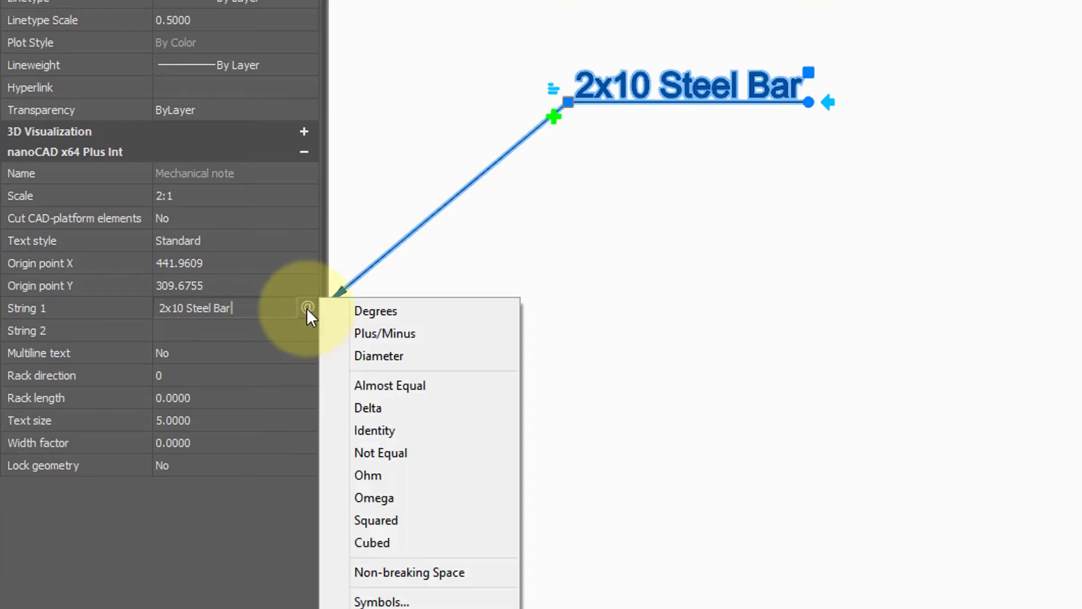
{"action": "left_click", "coordinate": [357, 333]}
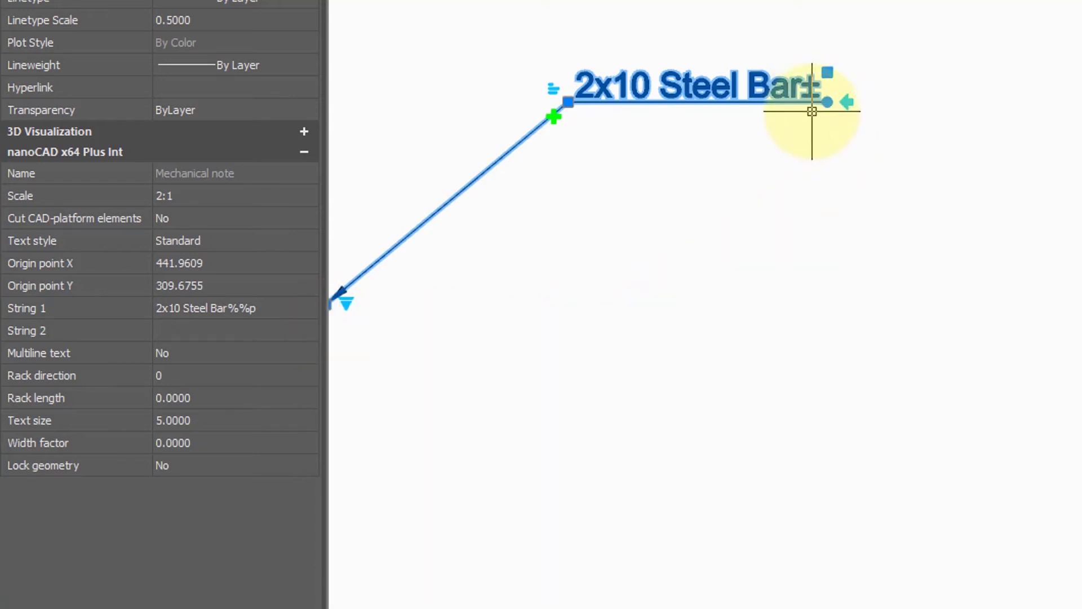
{"action": "left_click", "coordinate": [269, 327]}
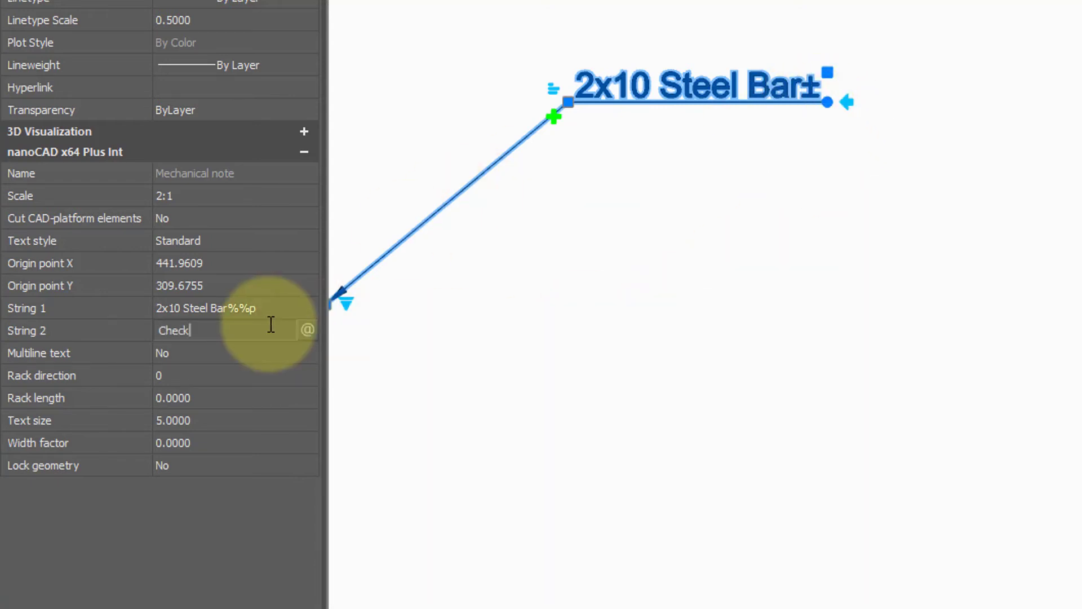
{"action": "type", "text": "Check"}
{"action": "key", "text": "Return"}
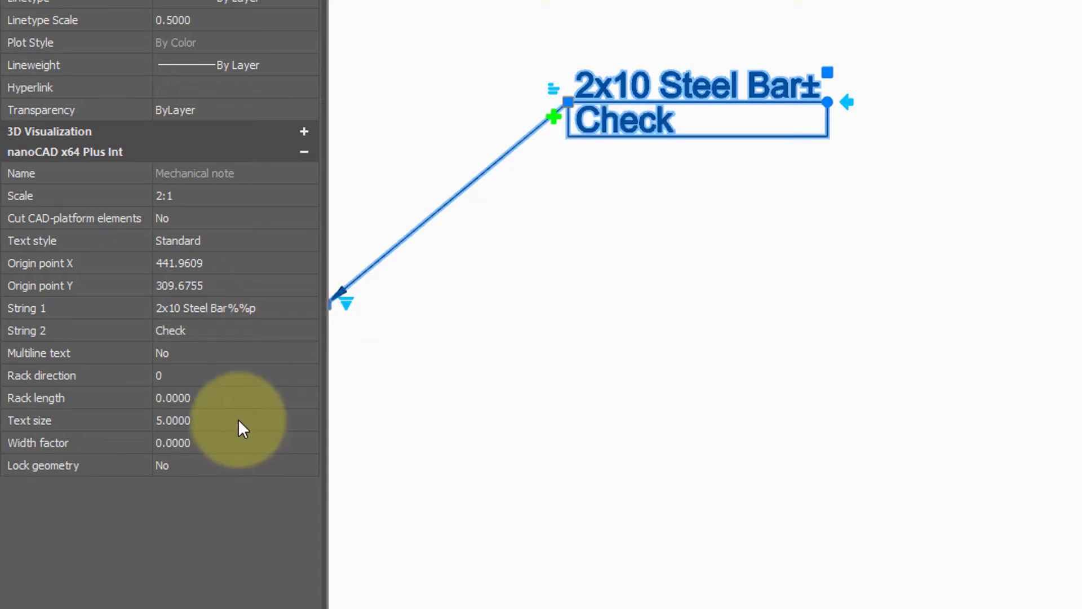
Step: Set the note's width factor to .85 and deselect it
{"action": "left_click", "coordinate": [238, 442]}
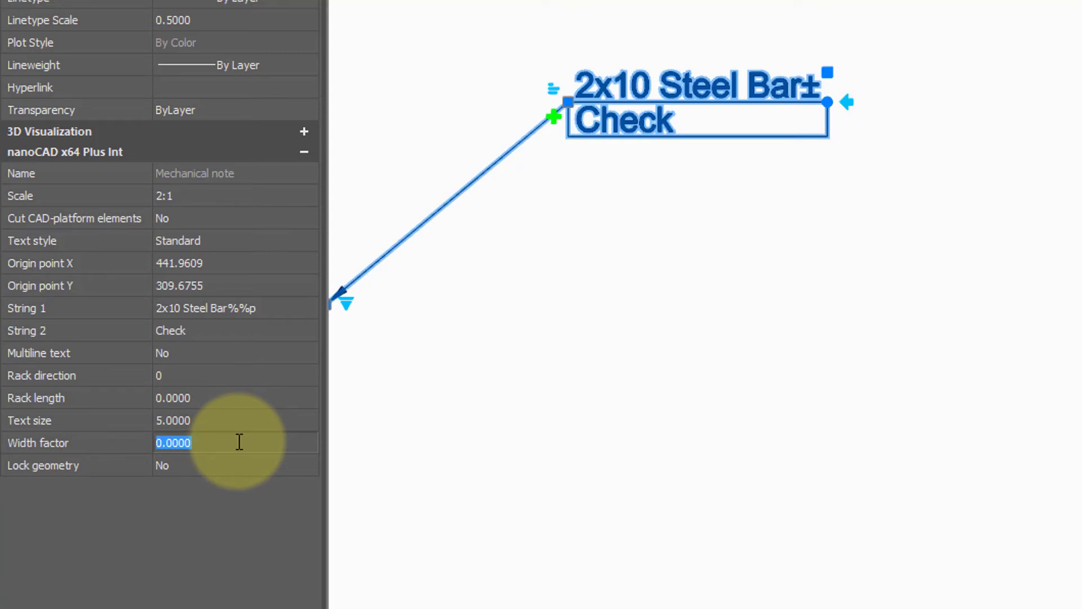
{"action": "type", "text": ".85"}
{"action": "key", "text": "Return"}
{"action": "key", "text": "Escape"}
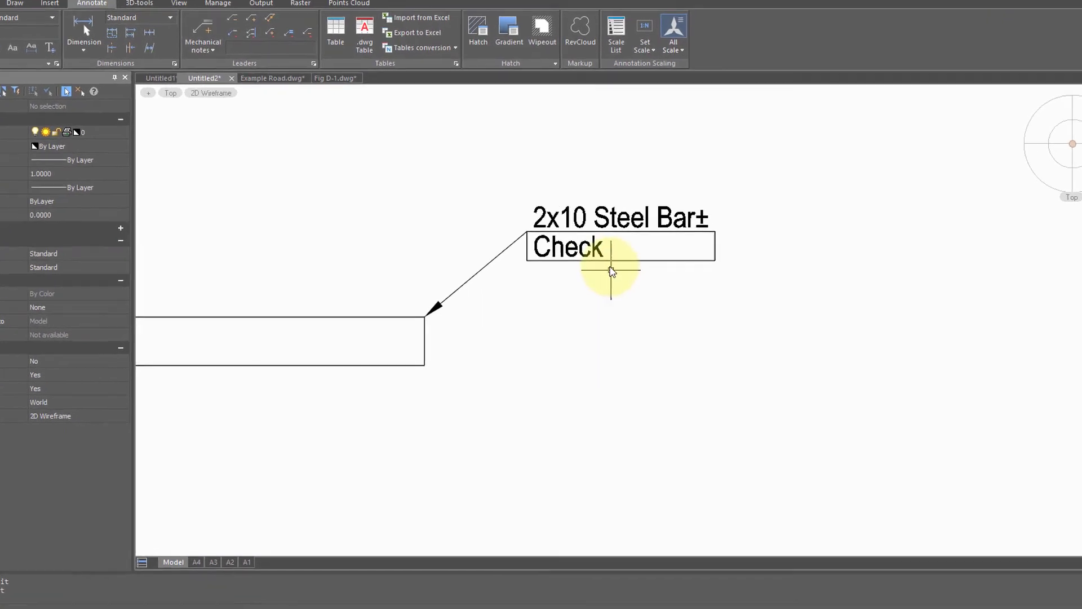
Step: Double-click the note to reopen its Mechanical note dialog with both text lines
{"action": "double_click", "coordinate": [609, 261]}
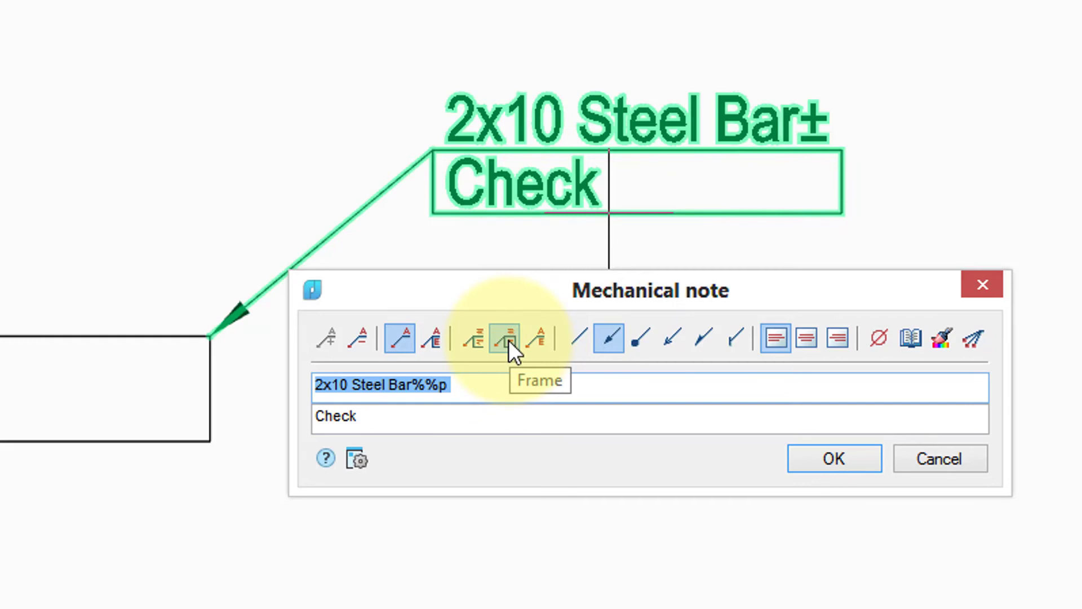
Step: Make the note underlined multiline text with an open-arrow leader and centred lines
{"action": "left_click", "coordinate": [473, 341]}
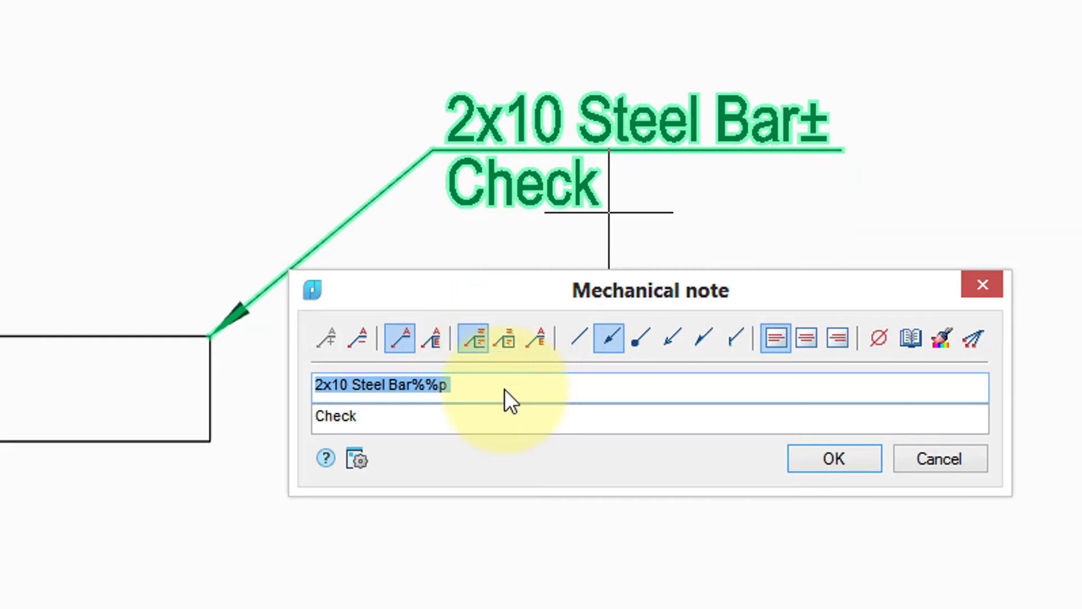
{"action": "left_click", "coordinate": [578, 338]}
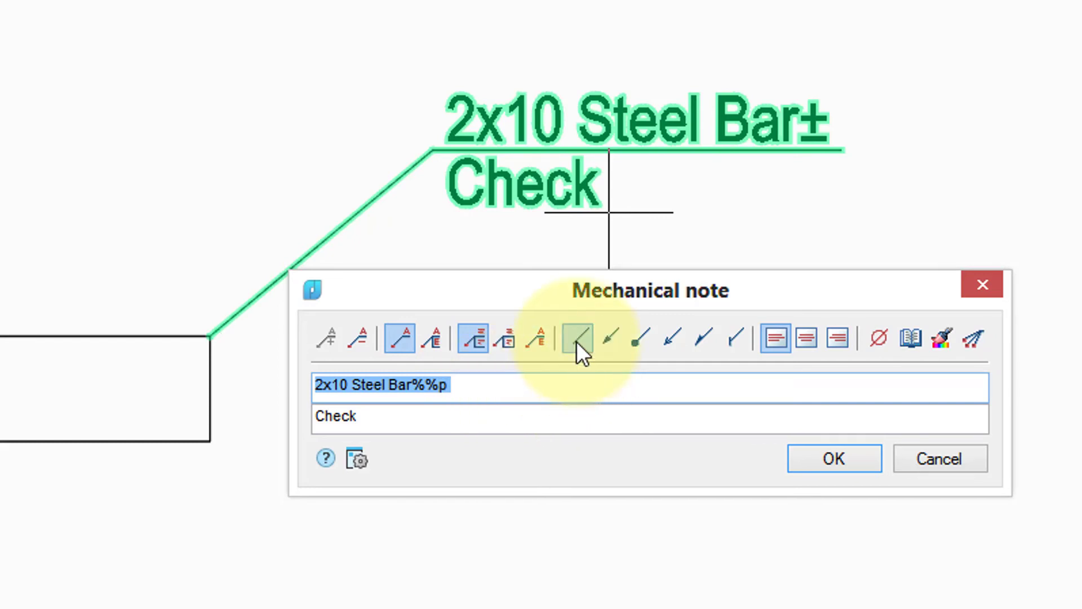
{"action": "left_click", "coordinate": [630, 342]}
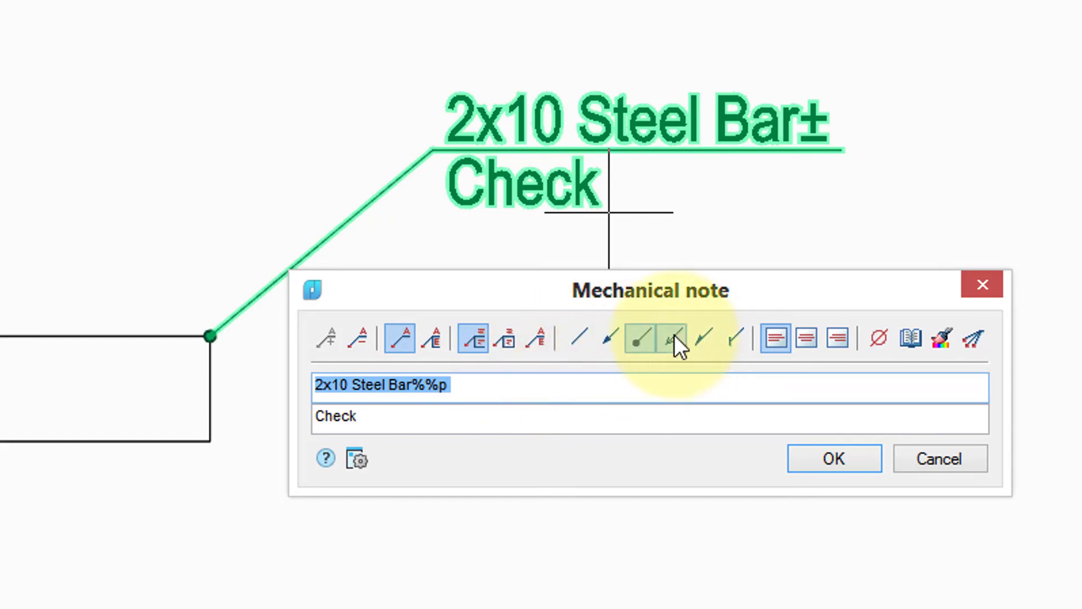
{"action": "left_click", "coordinate": [674, 336]}
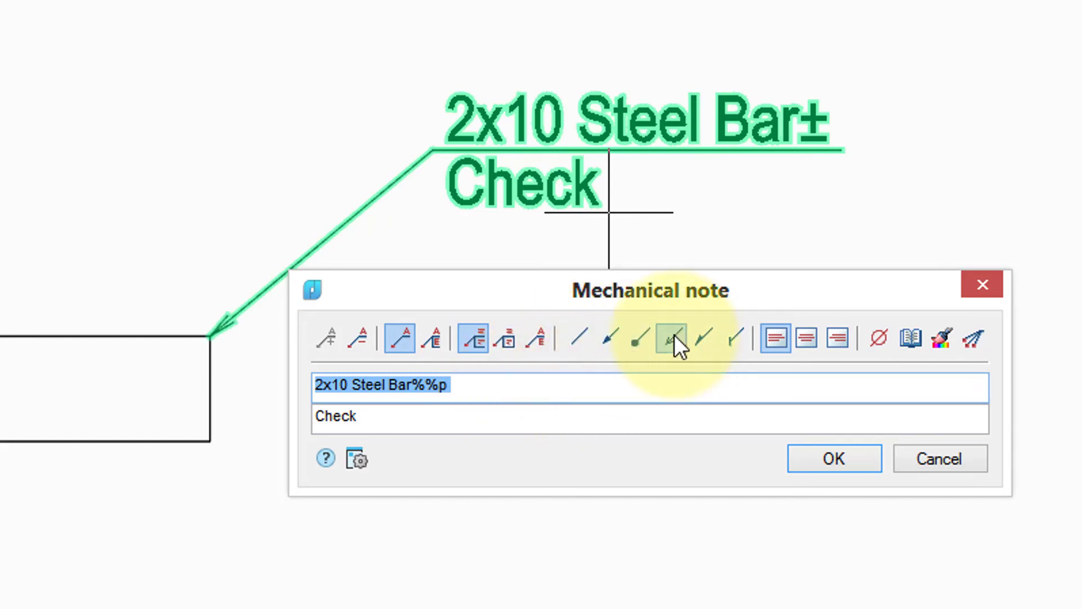
{"action": "left_click", "coordinate": [809, 337]}
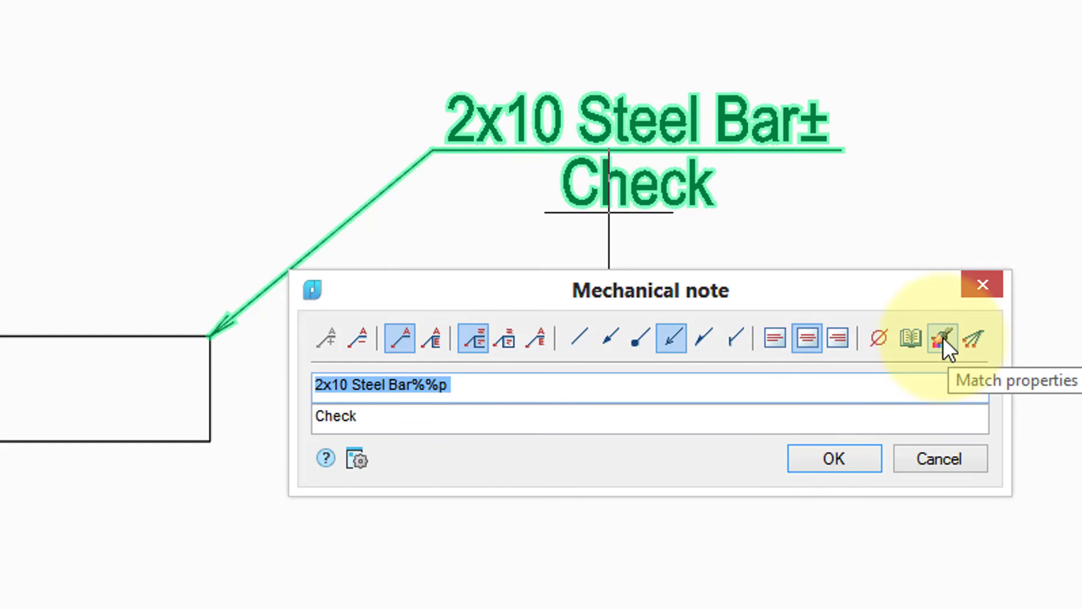
Step: Add extension leaders from the note to the rectangle's right corners and downward
{"action": "left_click", "coordinate": [973, 333]}
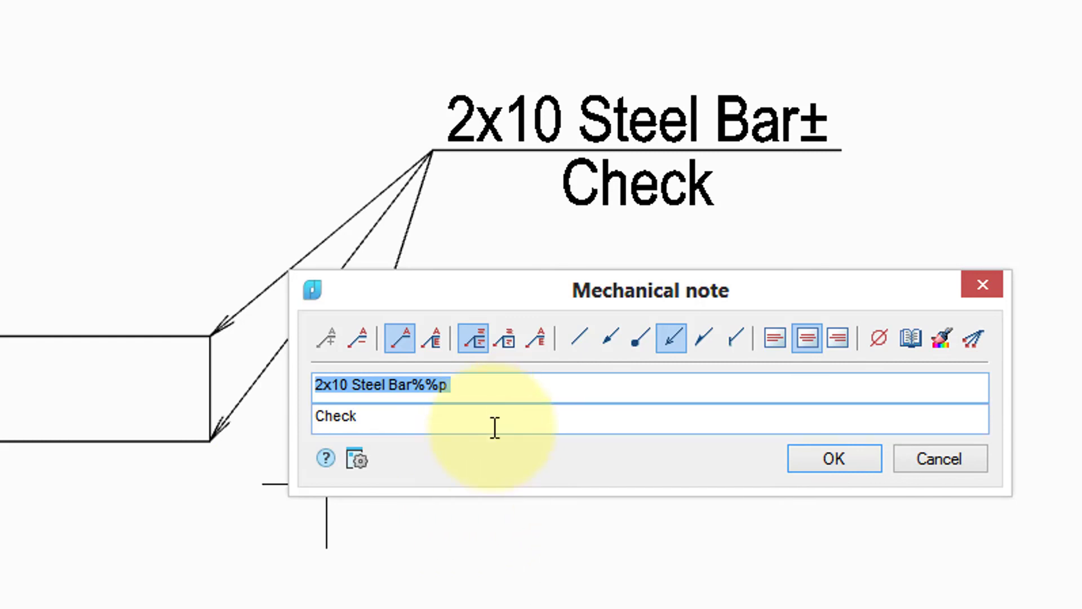
Step: Confirm the edited note and detach the stray downward-pointing leader
{"action": "left_click", "coordinate": [823, 459]}
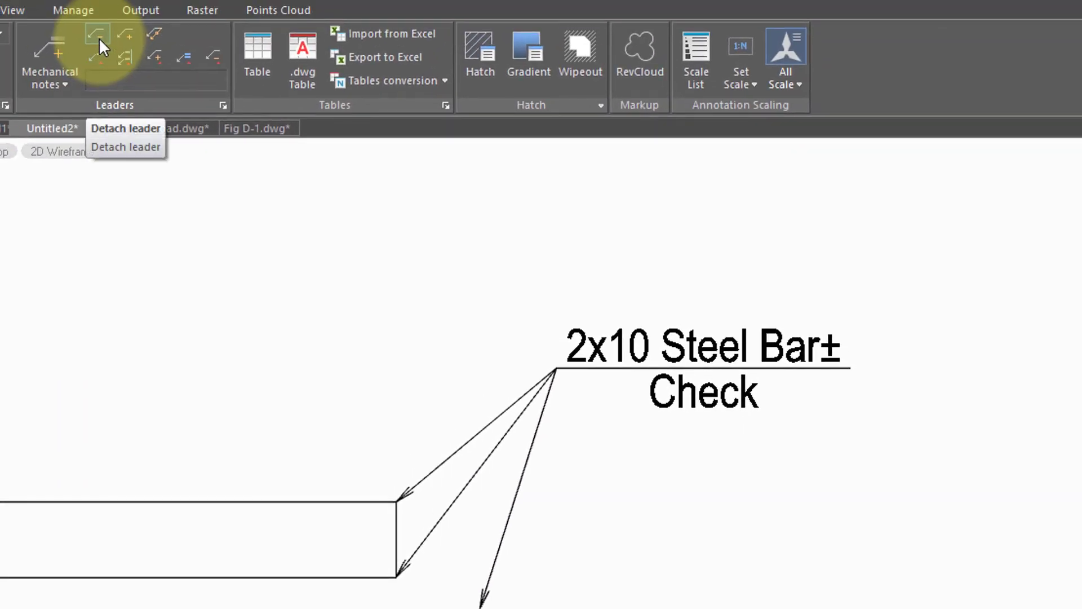
{"action": "left_click", "coordinate": [99, 38]}
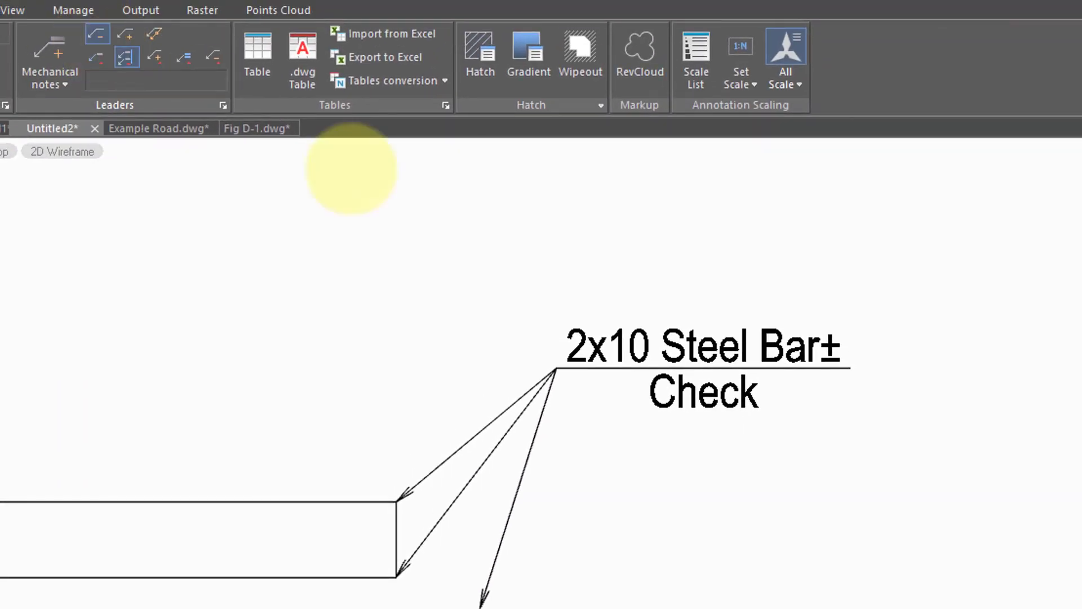
{"action": "left_click", "coordinate": [533, 442]}
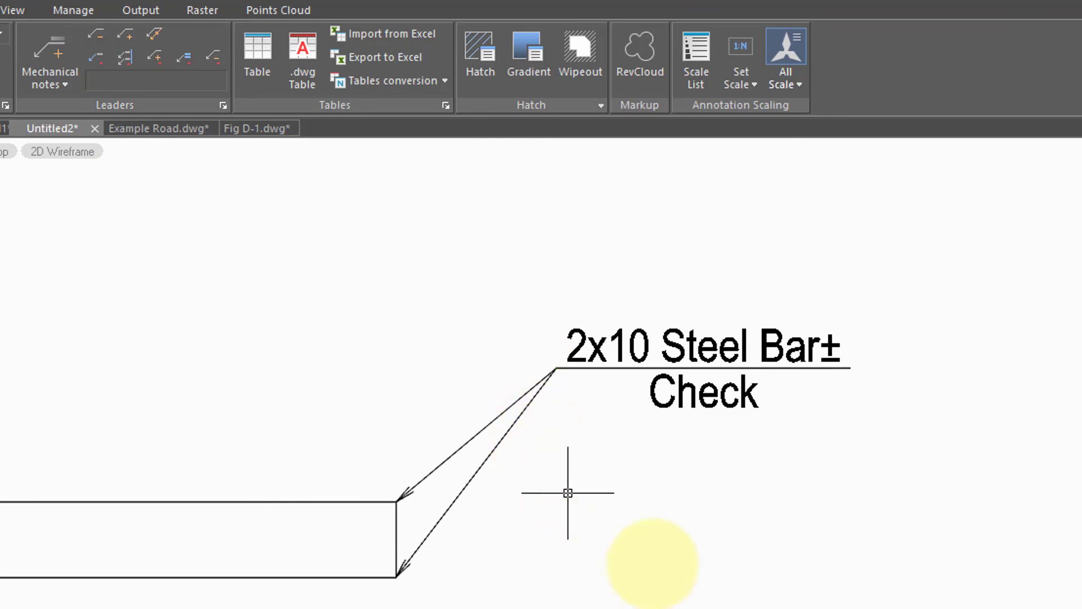